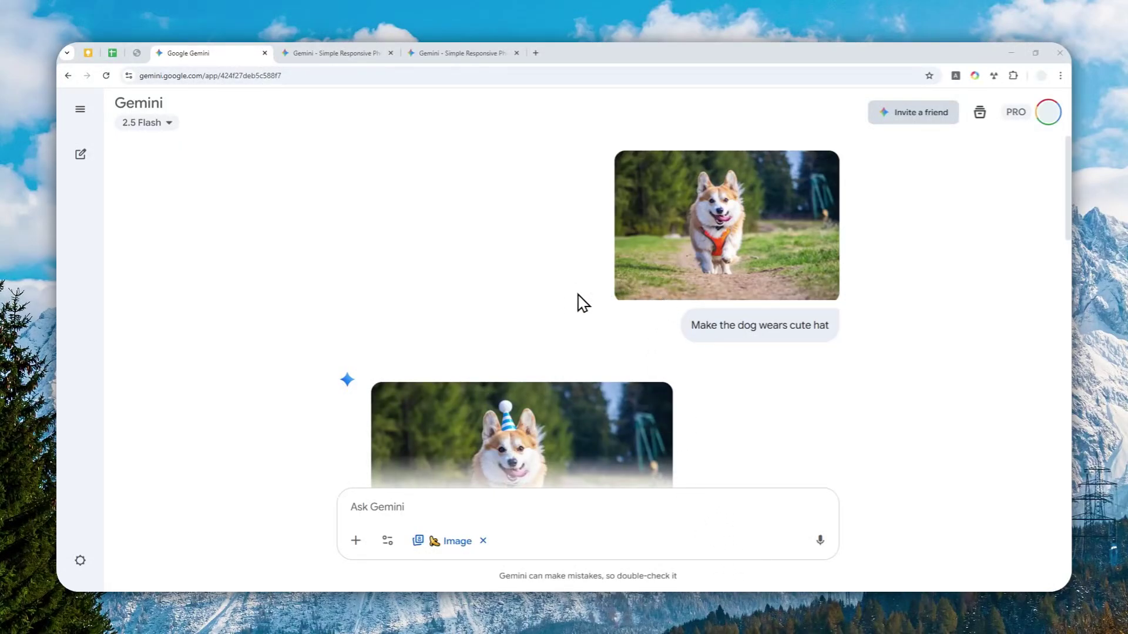
pyautogui.scroll(-1, 582, 302)
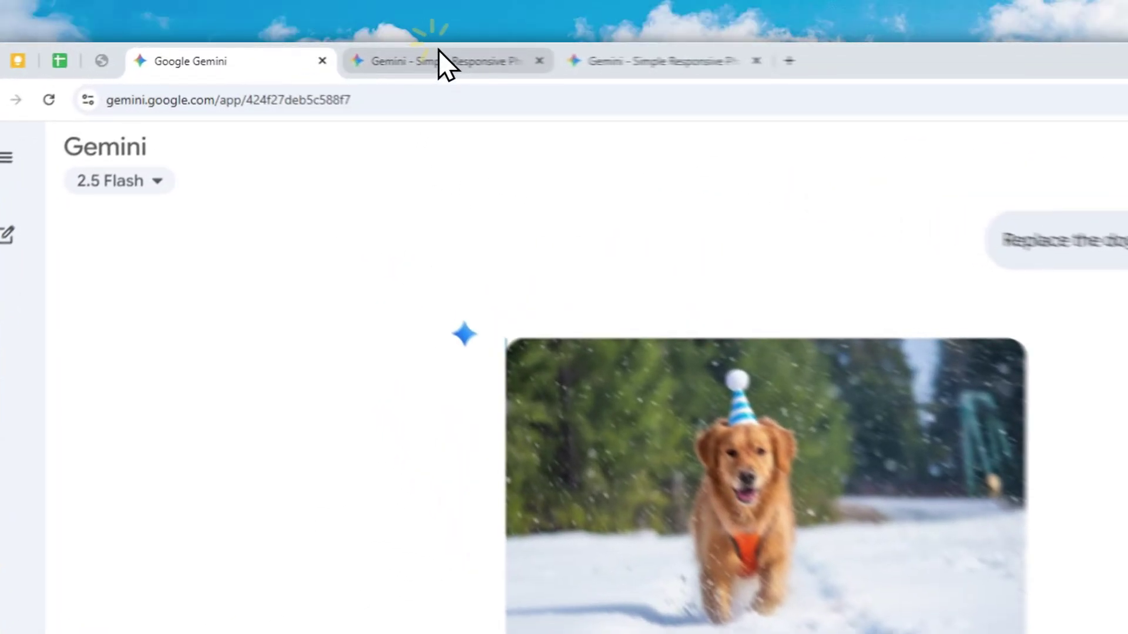
# Show the red-haired woman and red-umbrella woman portraits in the Side-by-Side Photo Viewer
pyautogui.click(334, 53)
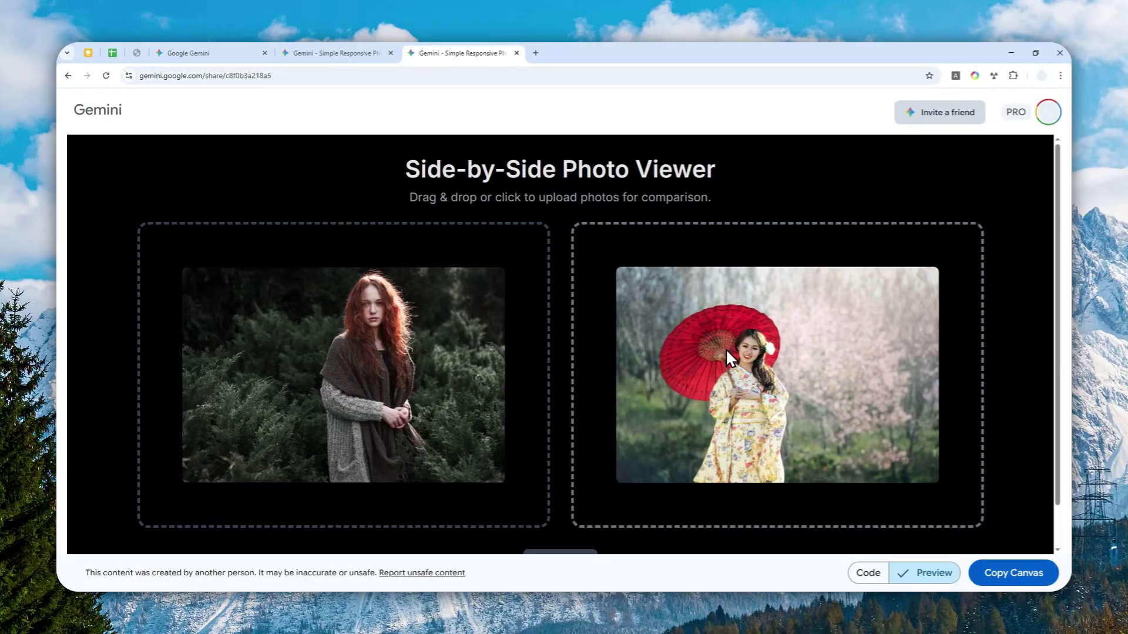
# Open gemini.google.com in a maximized window's new tab and attach the umbrella-woman and red-haired photos
pyautogui.doubleClick(568, 49)
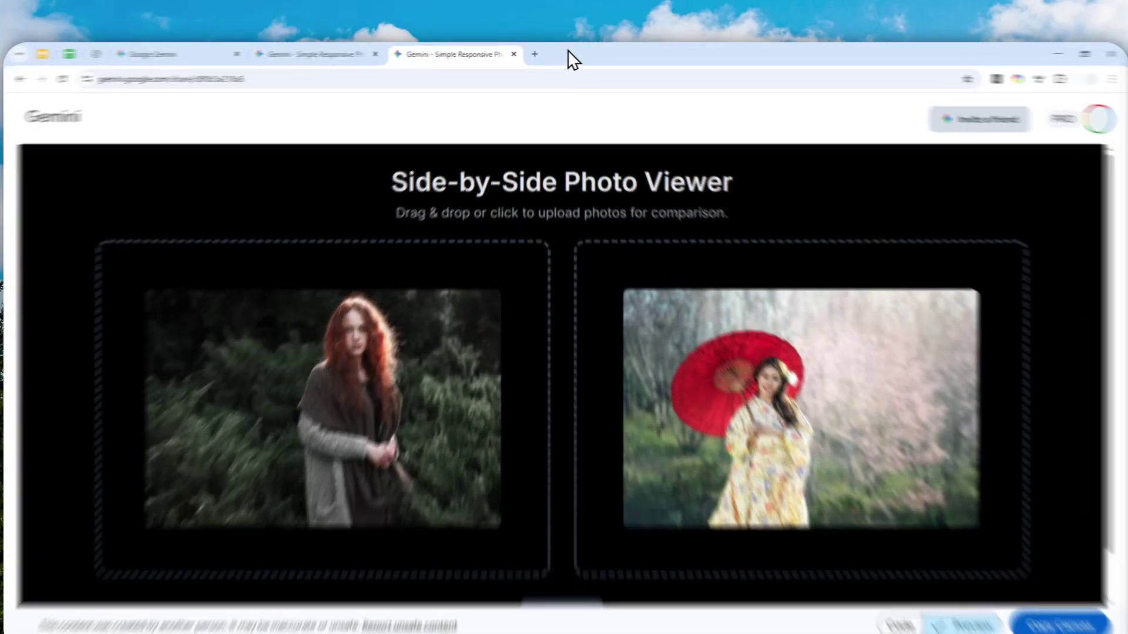
pyautogui.click(534, 54)
pyautogui.write('gemini.google.com')
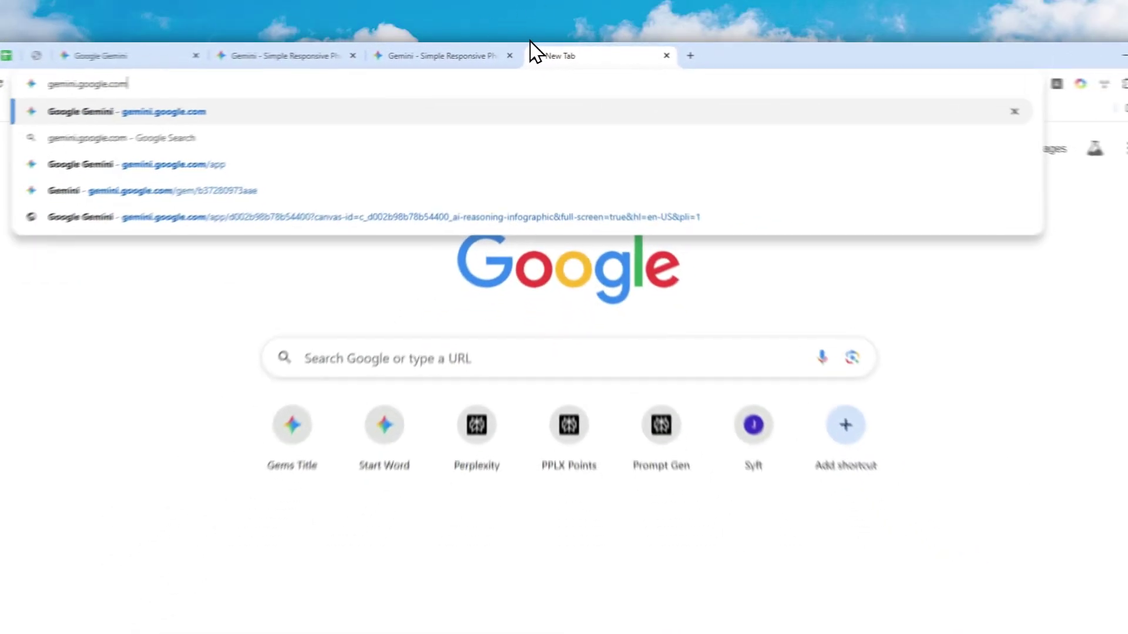
pyautogui.press('Return')
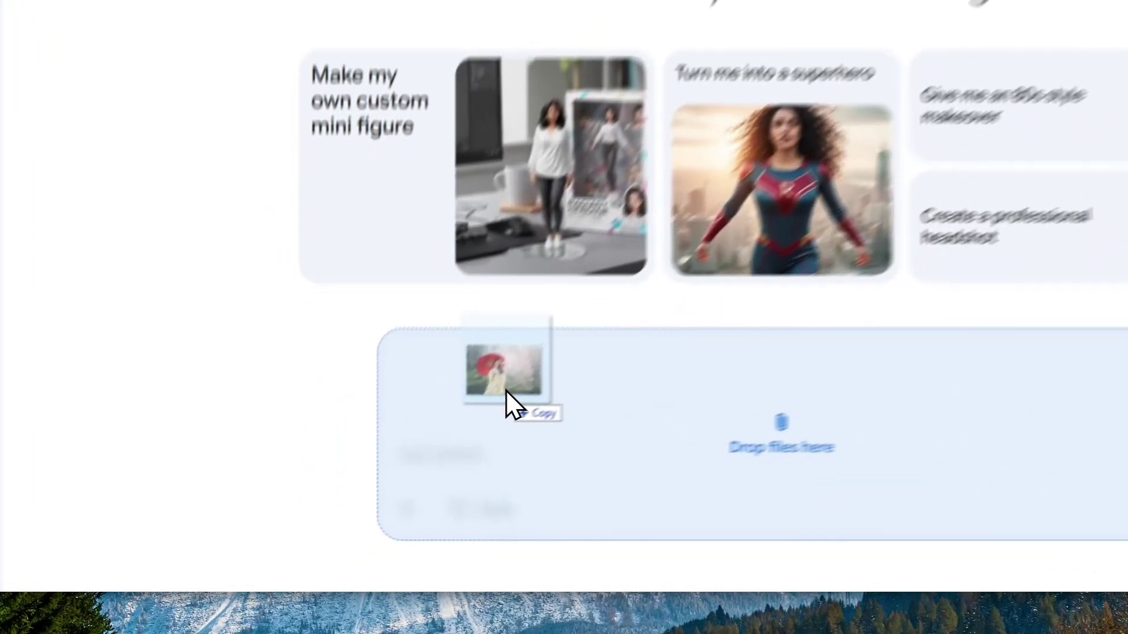
pyautogui.moveTo(415, 461); pyautogui.dragTo(416, 494)
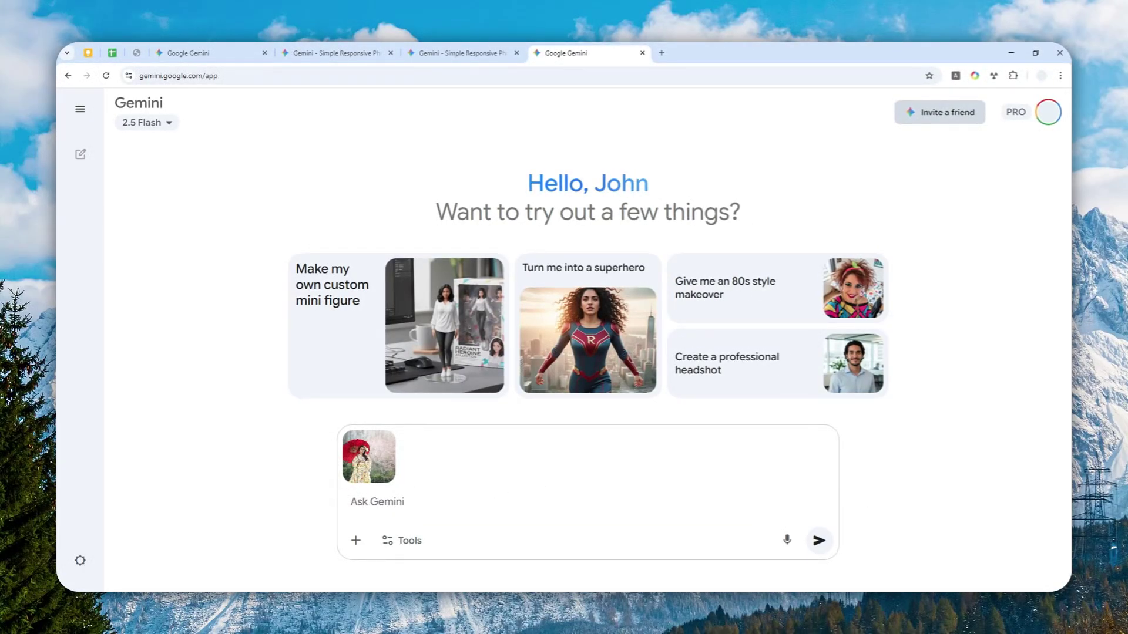
pyautogui.moveTo(371, 475)
pyautogui.mouseDown()
pyautogui.moveTo(476, 528)
pyautogui.moveTo(441, 522)
pyautogui.mouseUp()
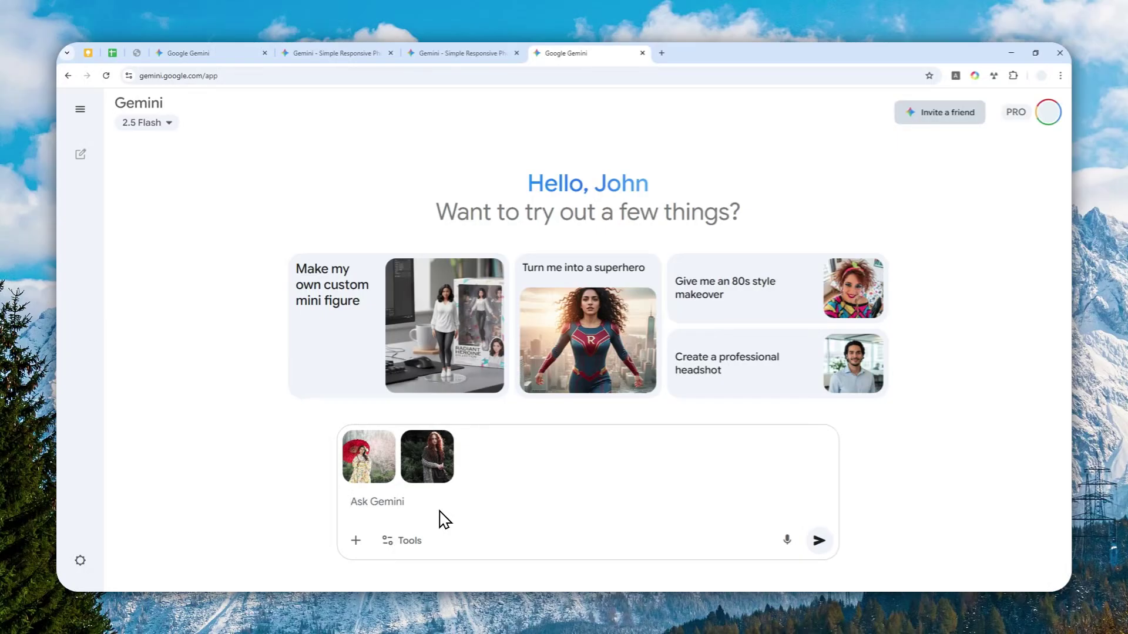
pyautogui.write('R')
pyautogui.write('eplace the')
pyautogui.write(' Asian')
pyautogui.write(' woman character')
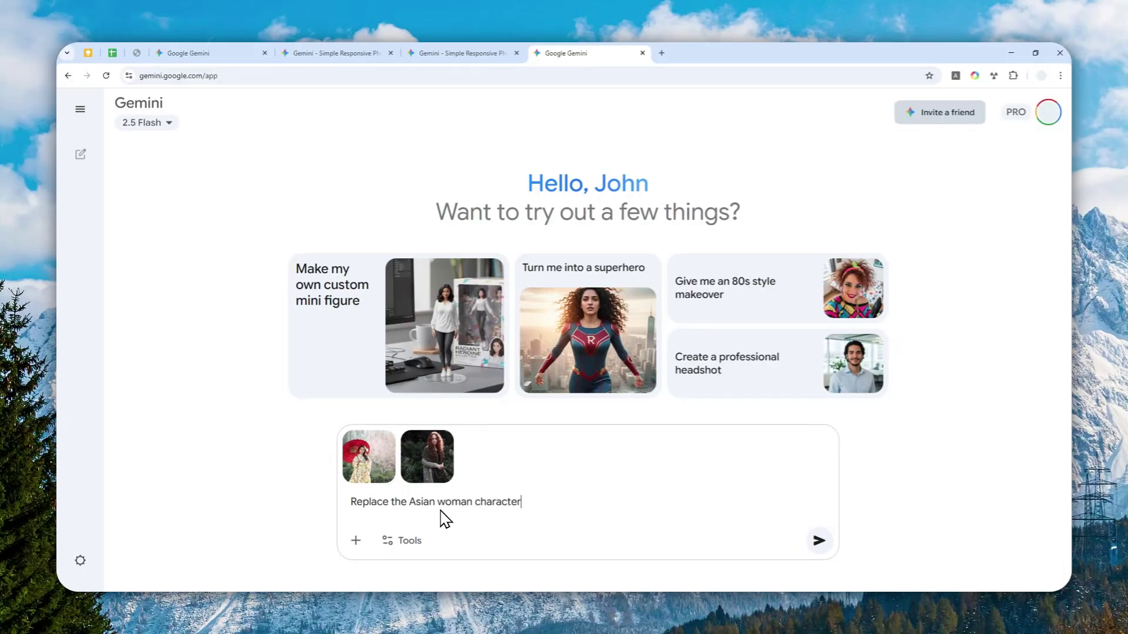
pyautogui.write(' with the red')
pyautogui.write('-head woman')
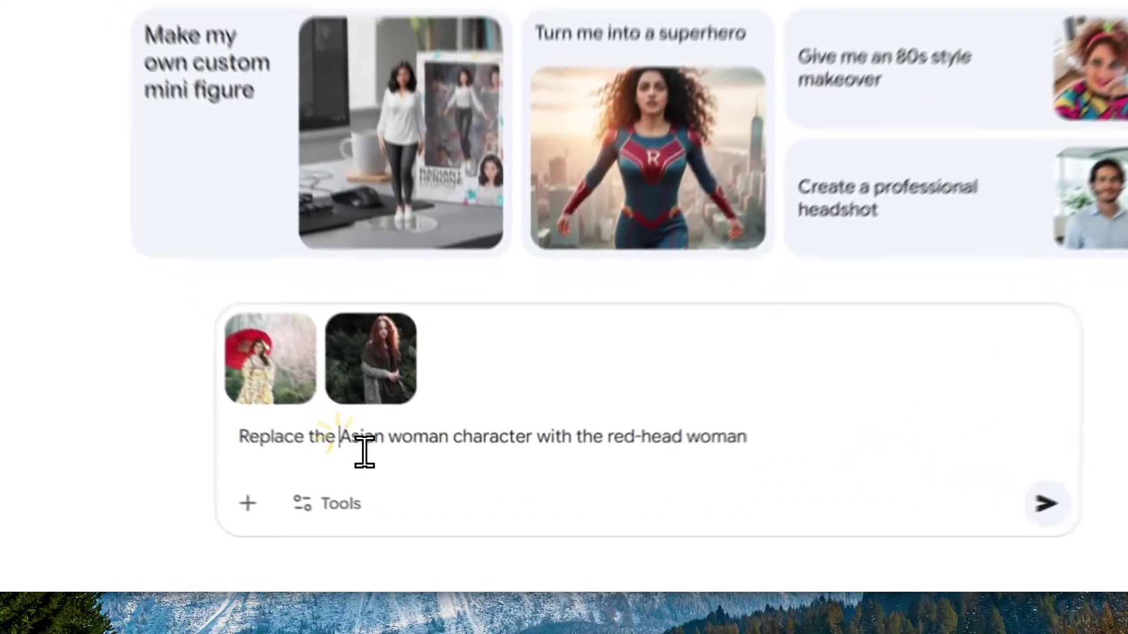
# Highlight 'Asian woman character' in the replacement prompt and bring up the extra prompt options
pyautogui.moveTo(410, 504); pyautogui.dragTo(488, 504)
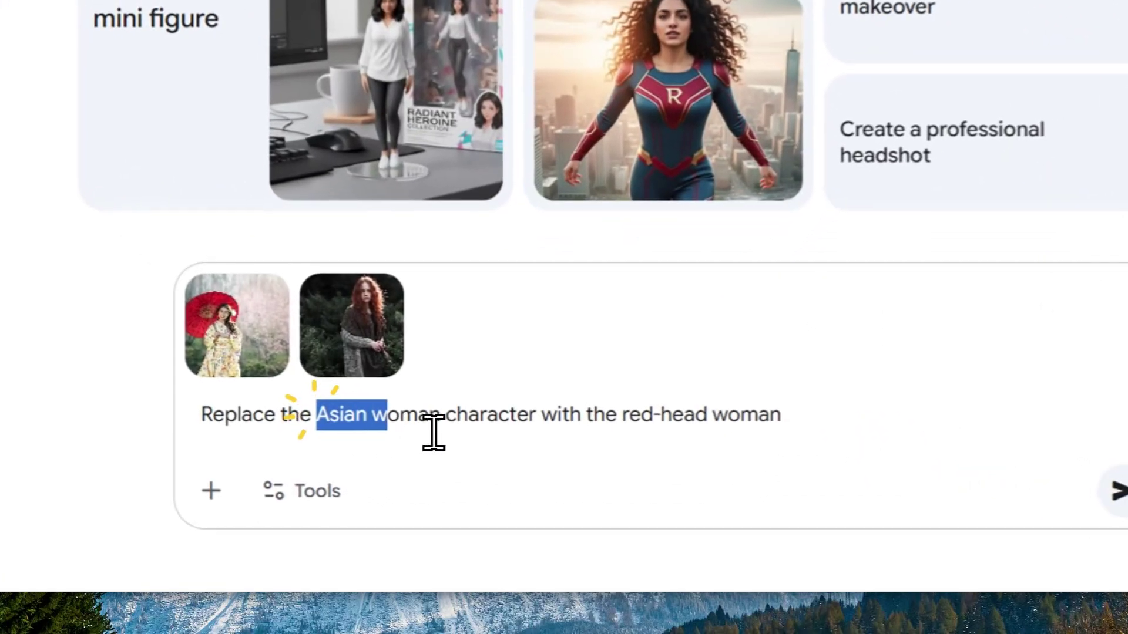
pyautogui.moveTo(499, 429); pyautogui.dragTo(569, 429)
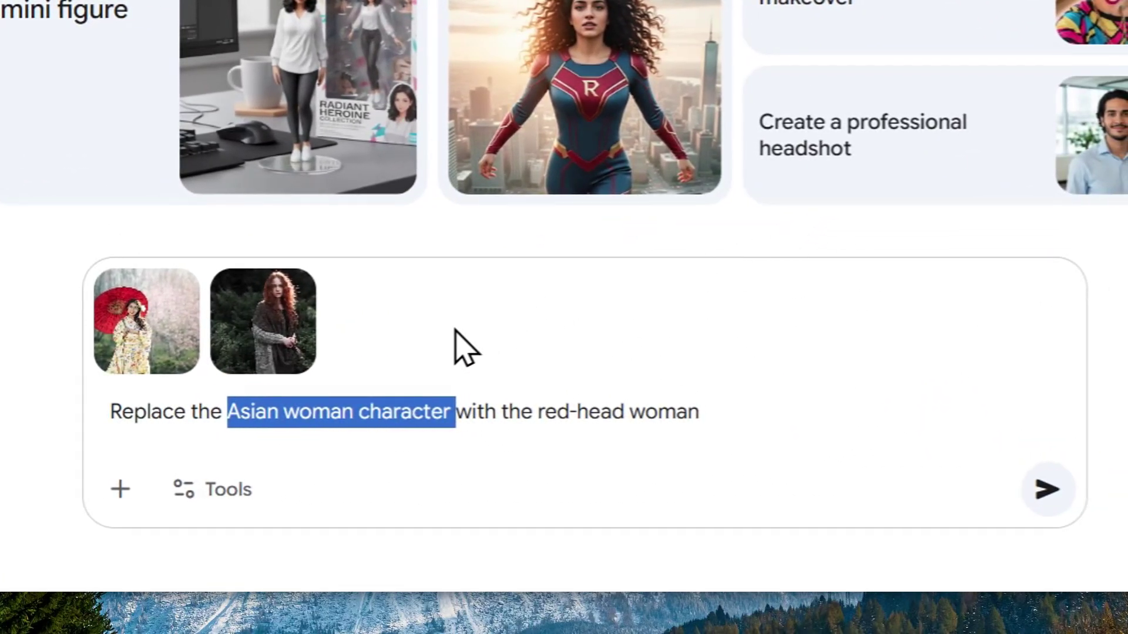
pyautogui.click(300, 476)
# Use image creation and send 'Remove the umbrella' for the red-haired woman image
pyautogui.click(417, 308)
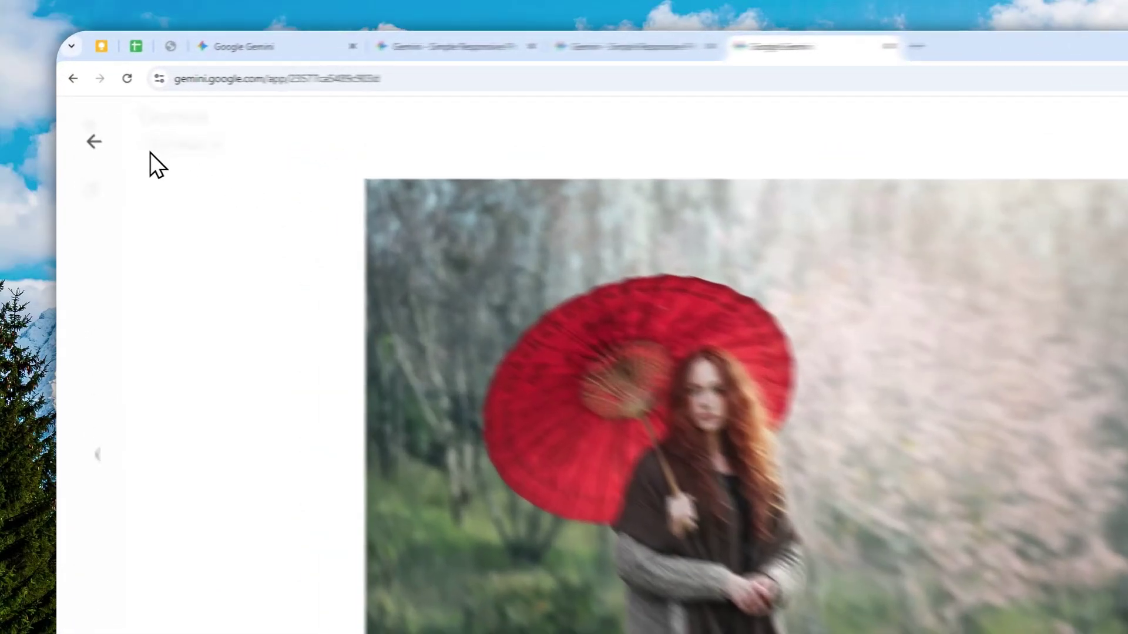
pyautogui.click(82, 120)
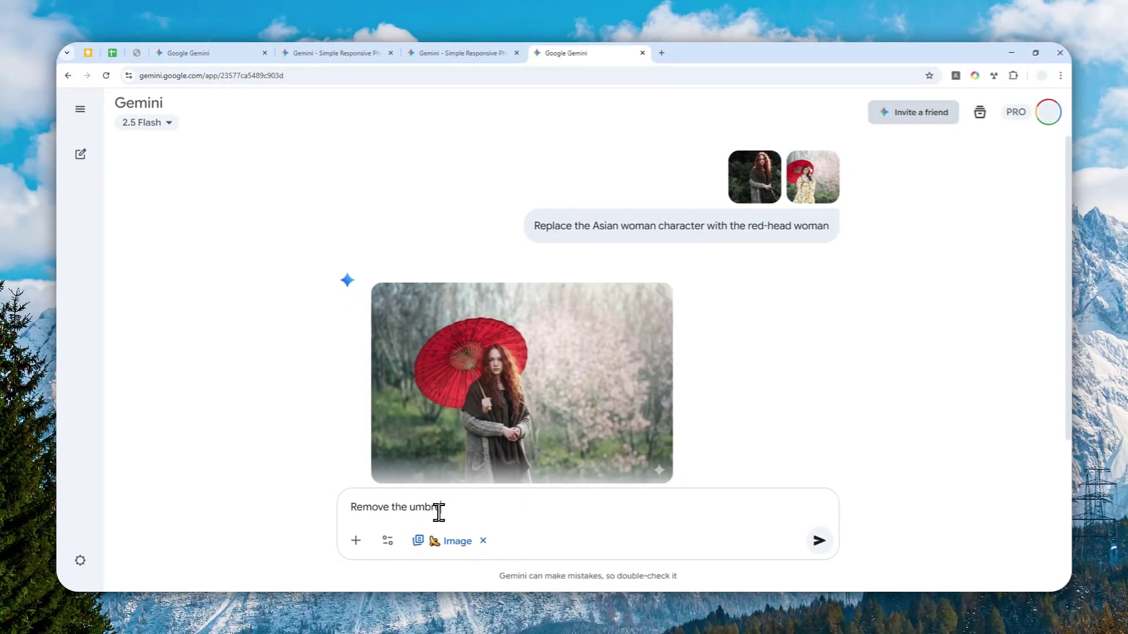
pyautogui.press('Return')
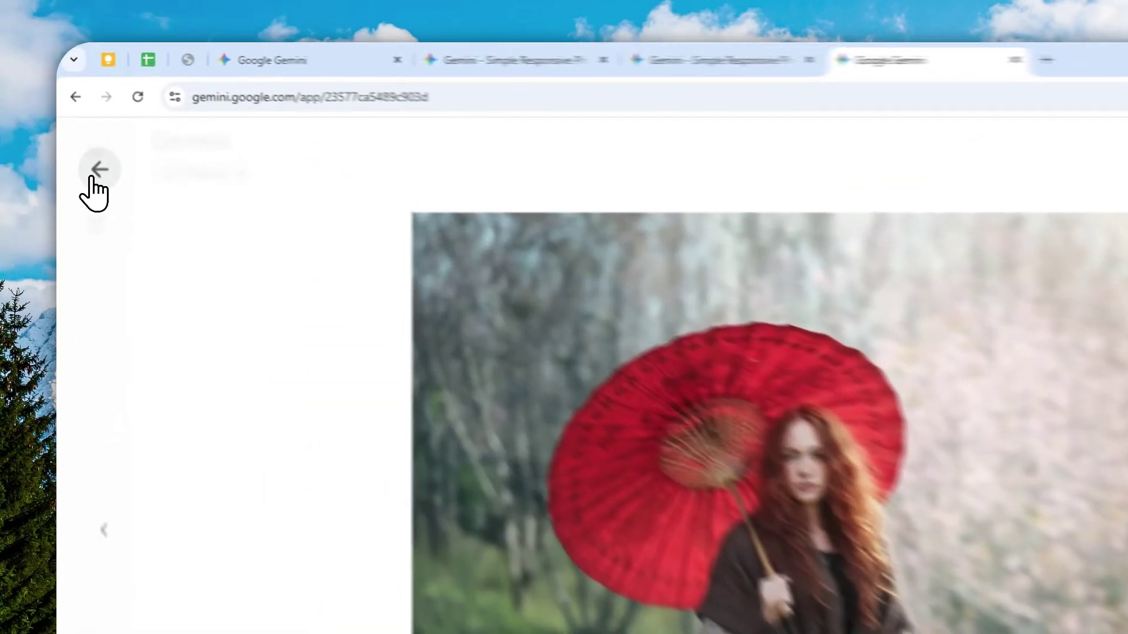
# Leave the old enlarged image and enlarge the new umbrella-free red-haired woman image
pyautogui.click(83, 120)
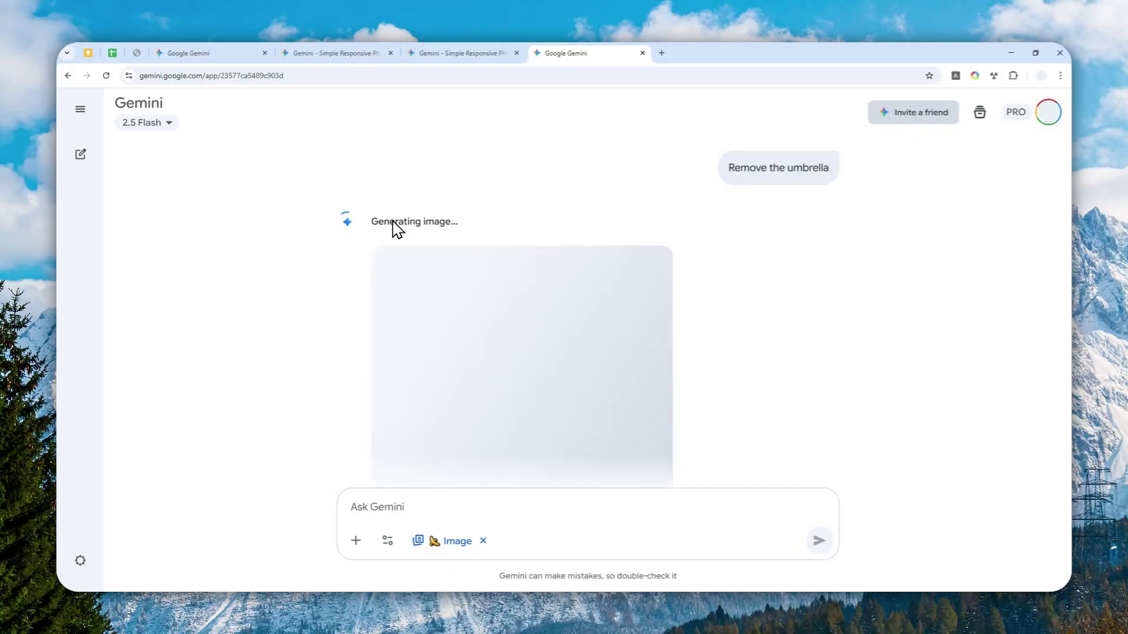
pyautogui.click(471, 271)
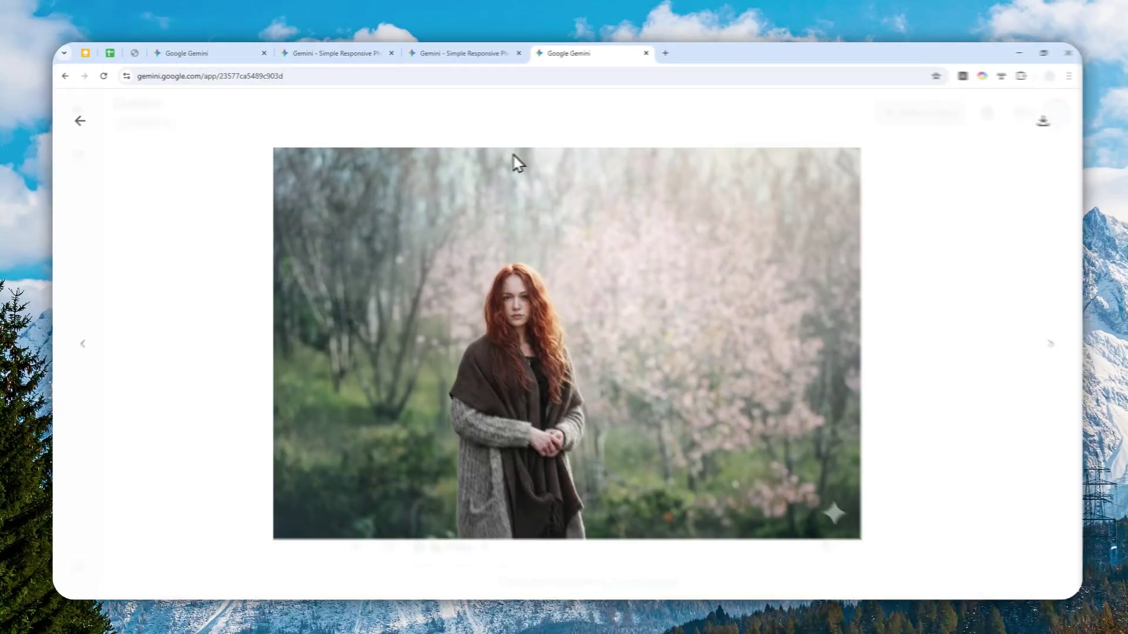
# Open Gemini in a new tab and attach both group photos from the viewer
pyautogui.click(353, 53)
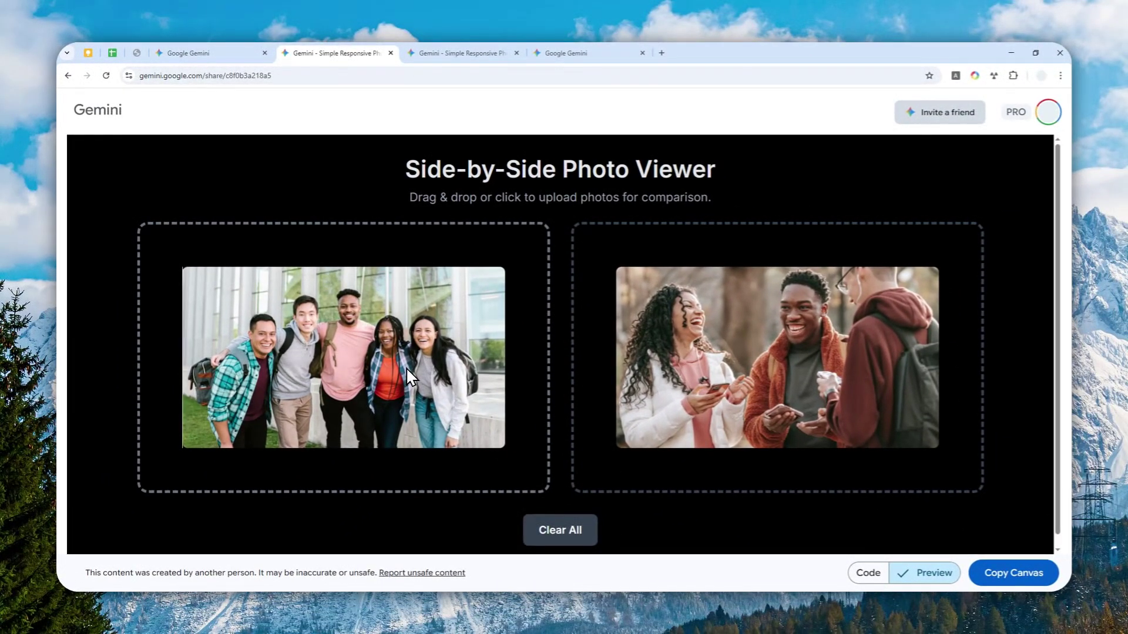
pyautogui.click(662, 53)
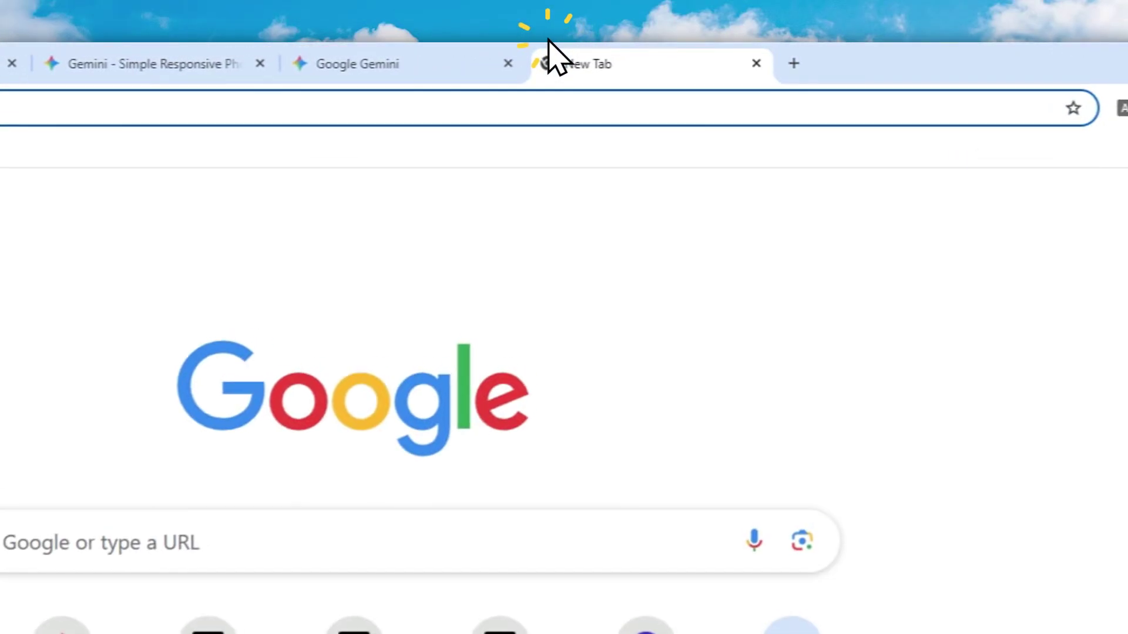
pyautogui.write('gemini.google.com')
pyautogui.press('Return')
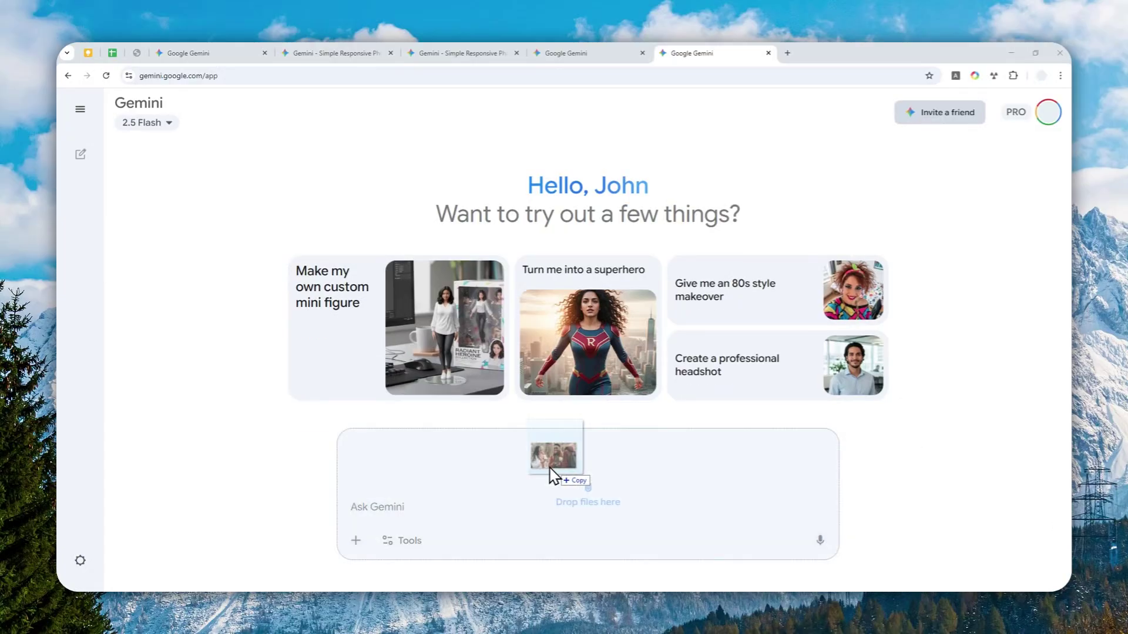
pyautogui.moveTo(554, 471); pyautogui.dragTo(400, 481)
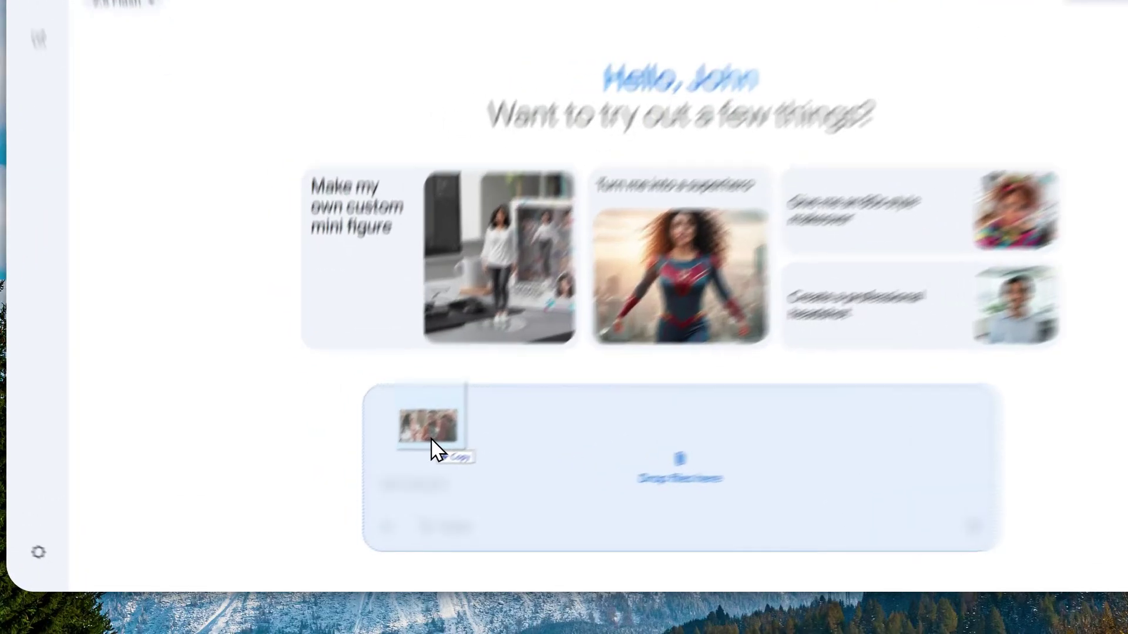
pyautogui.moveTo(438, 450); pyautogui.dragTo(441, 453)
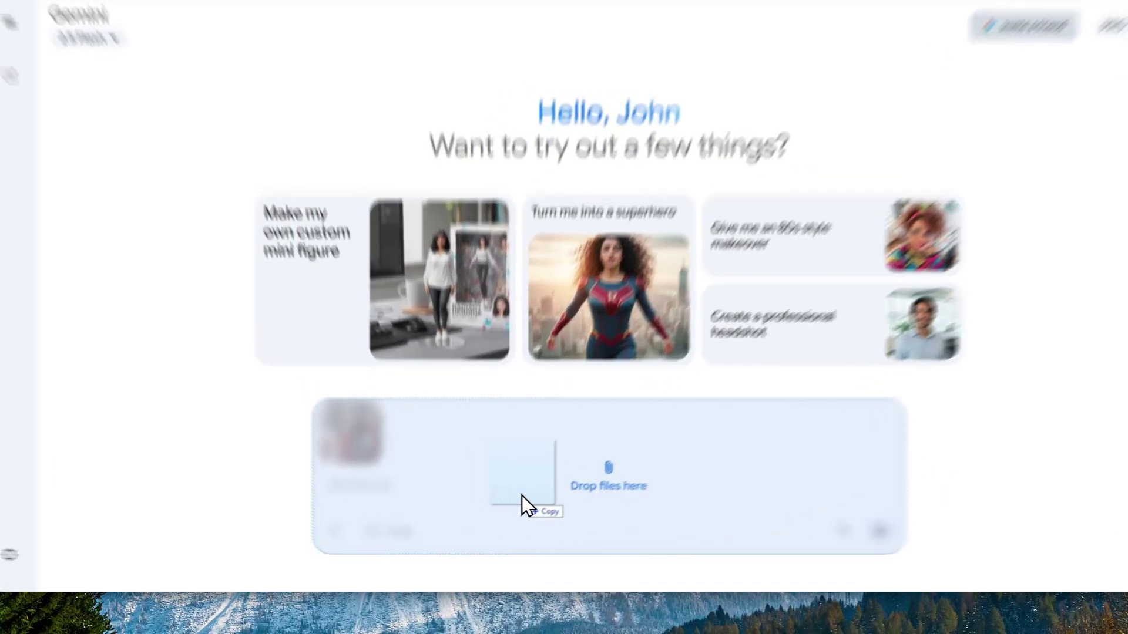
pyautogui.moveTo(522, 497); pyautogui.dragTo(518, 503)
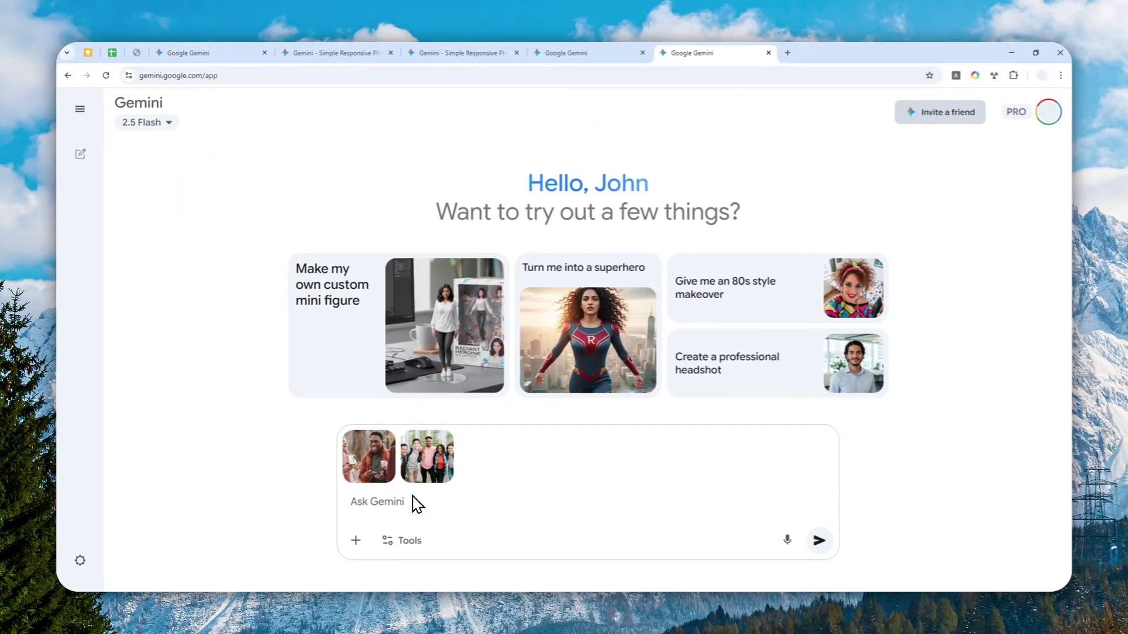
pyautogui.write('Re')
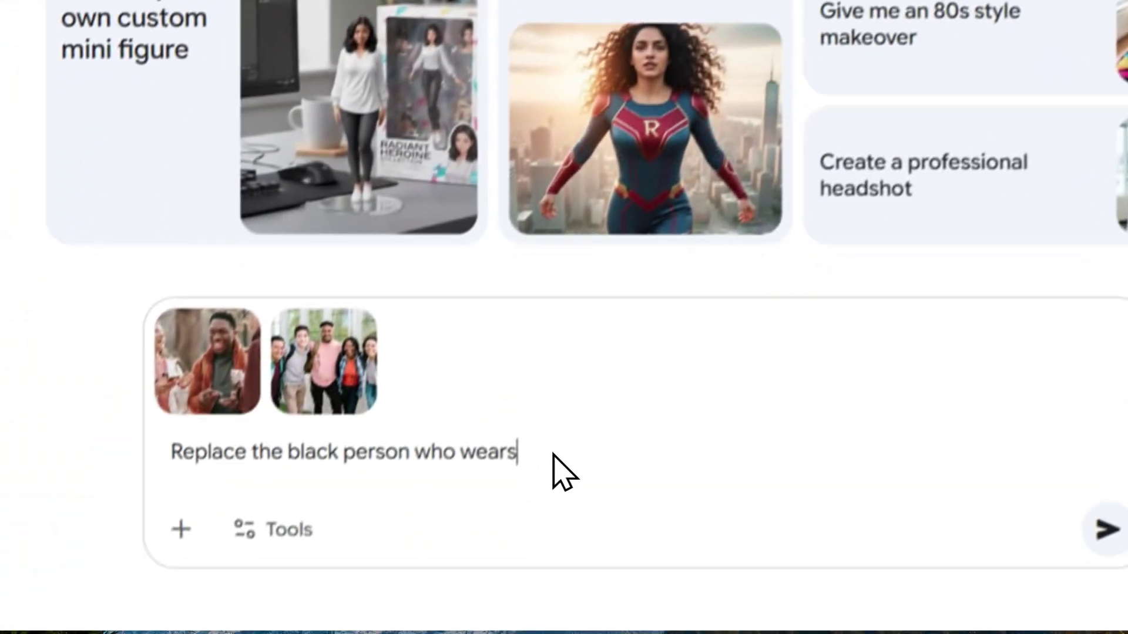
pyautogui.write('br')
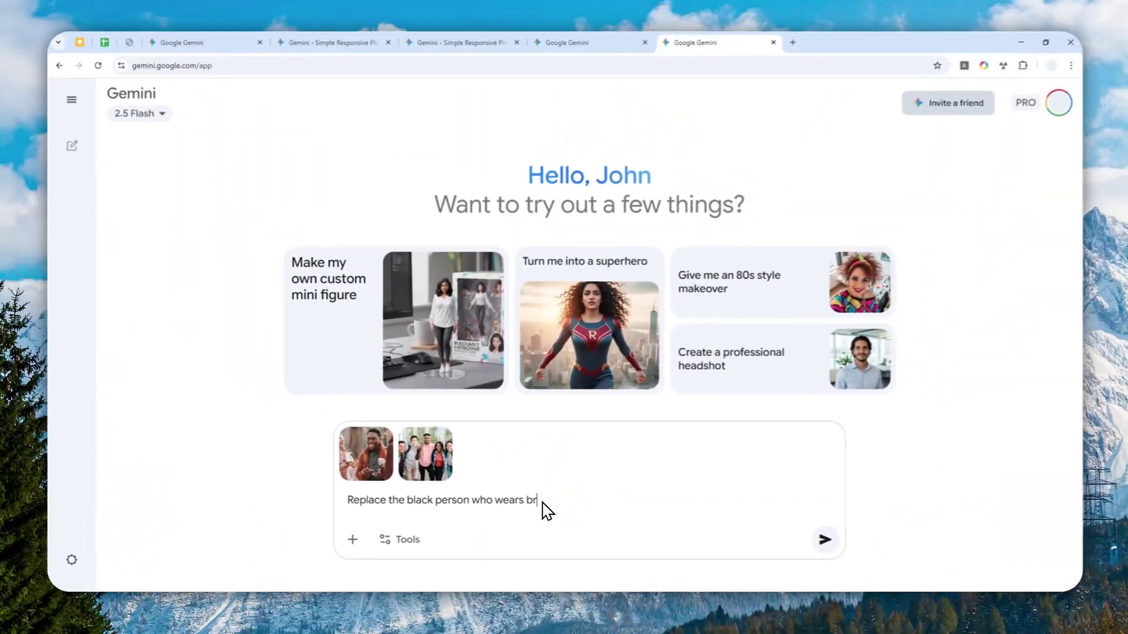
pyautogui.write('own')
pyautogui.write(' jacket with the Asian guy with gre')
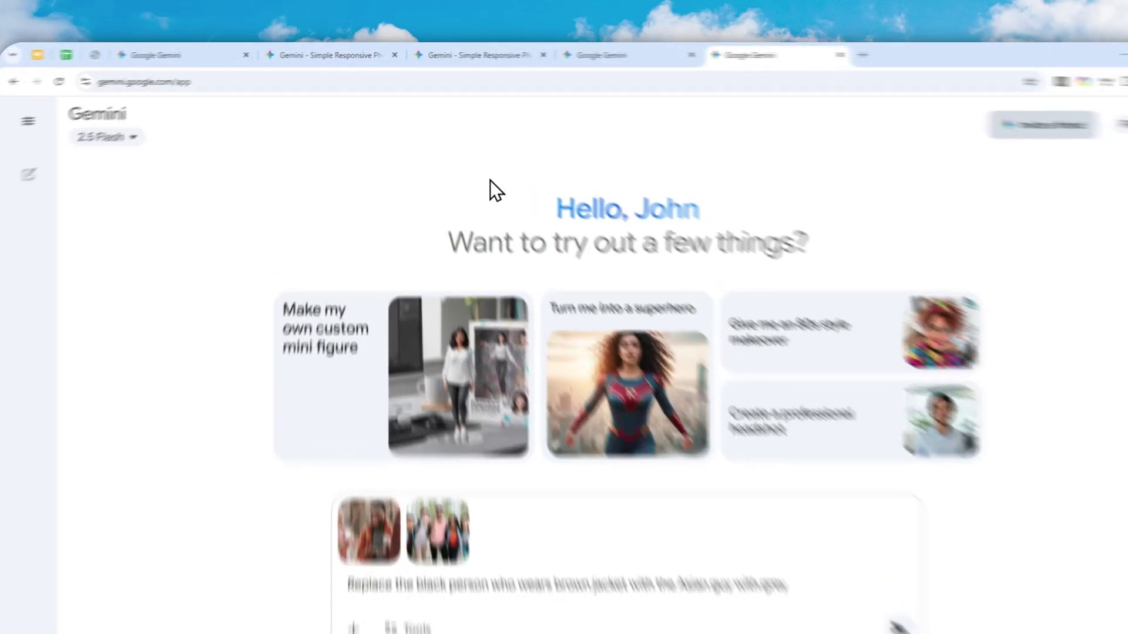
# Review the two group photos again and set the swap request to Create images
pyautogui.click(379, 53)
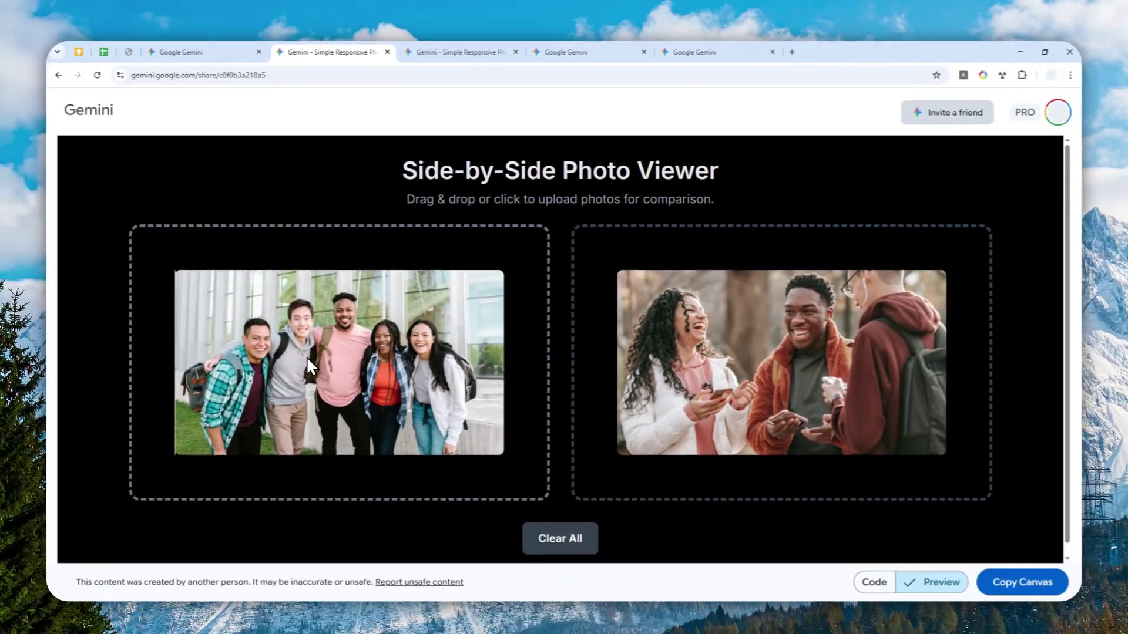
pyautogui.click(692, 53)
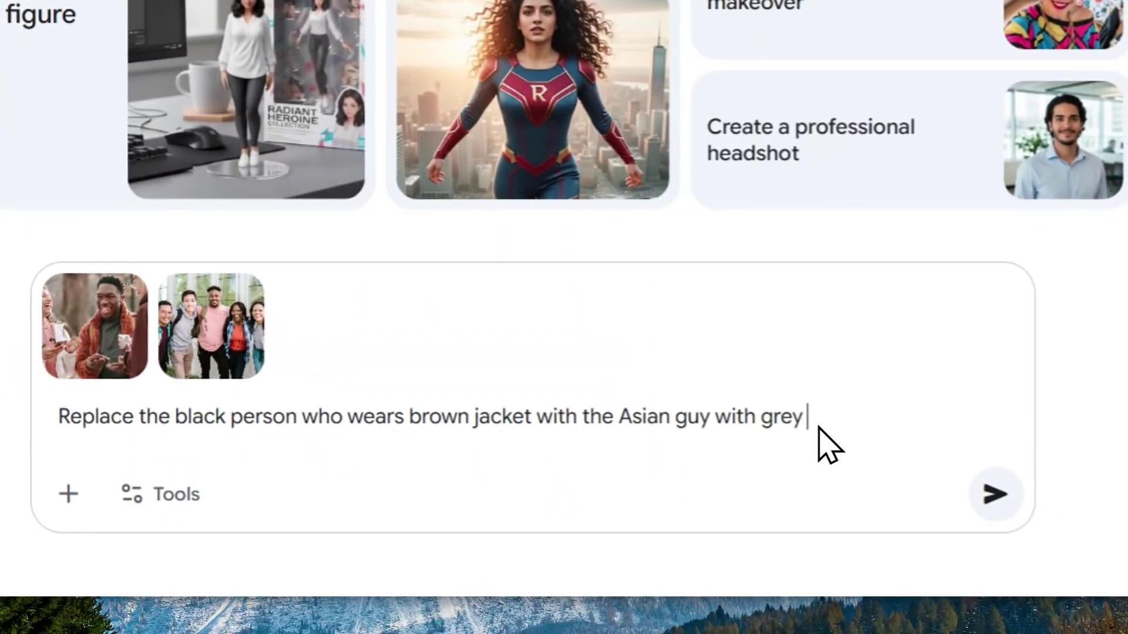
pyautogui.write('h')
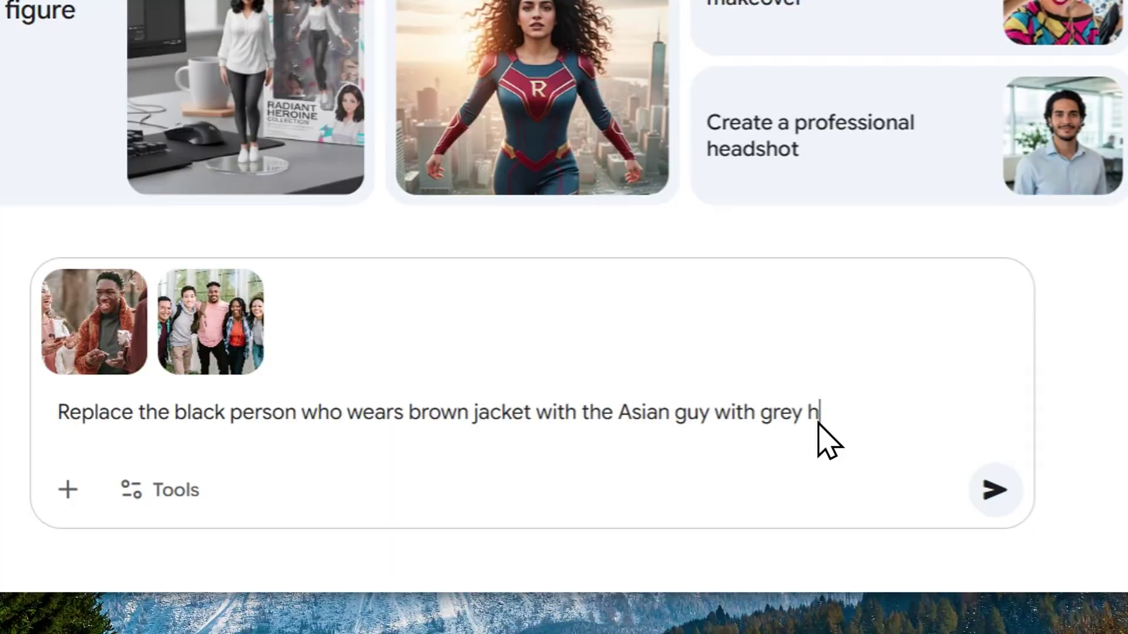
pyautogui.write('oodie')
pyautogui.click(168, 489)
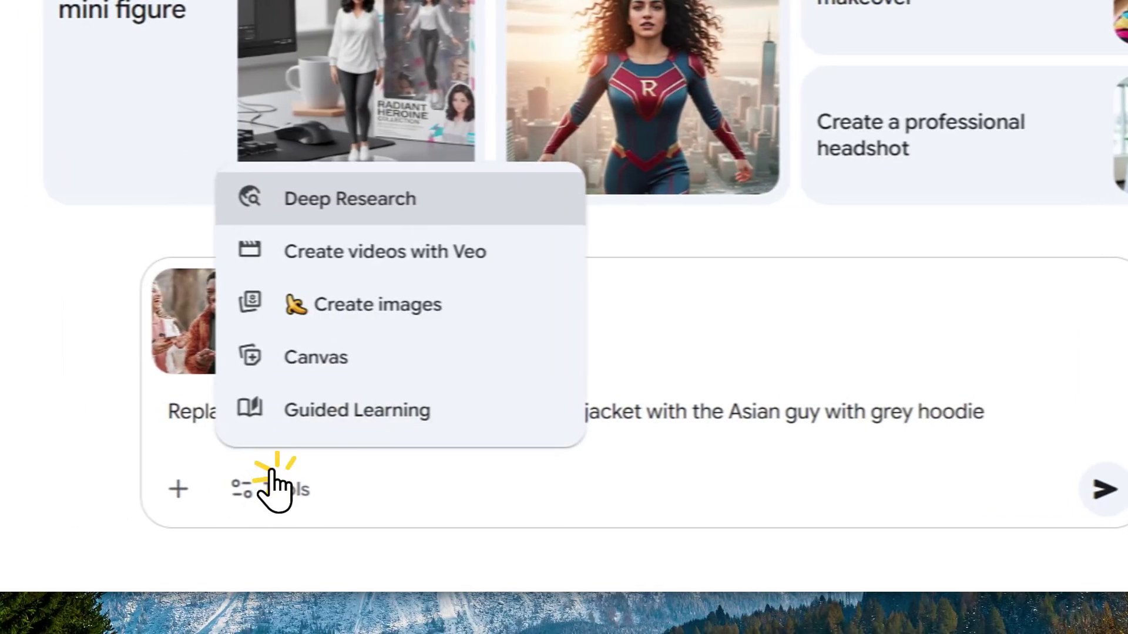
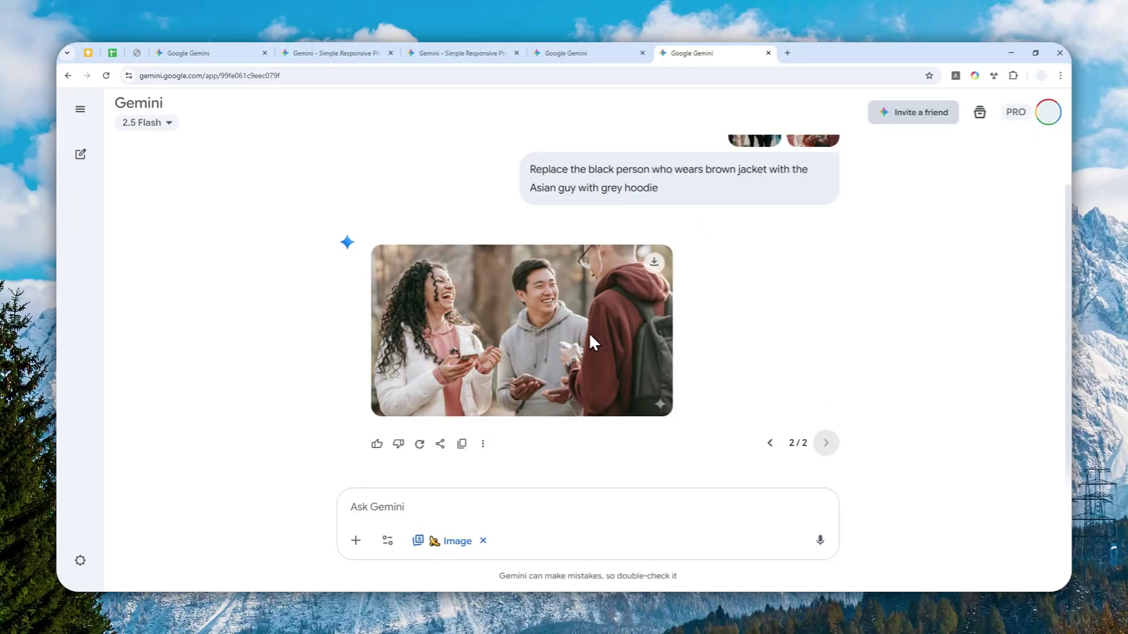
# Switch the reply back to version 1/2, where the man still wears the brown jacket
pyautogui.click(769, 444)
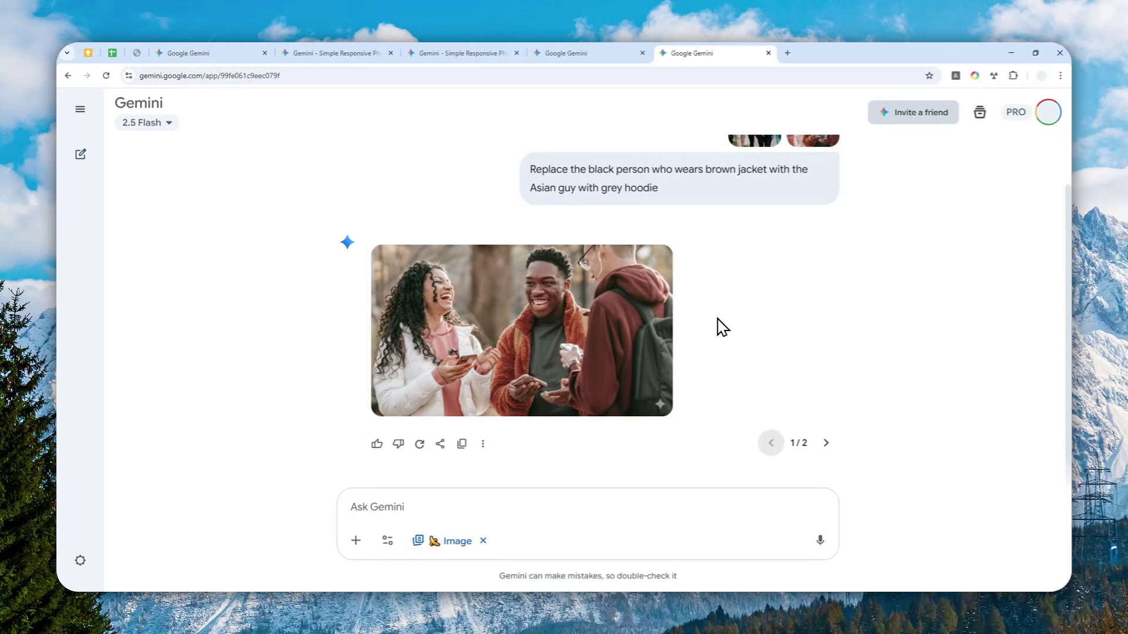
# Return the reply to version 2/2, showing the Asian man in the grey hoodie
pyautogui.click(825, 443)
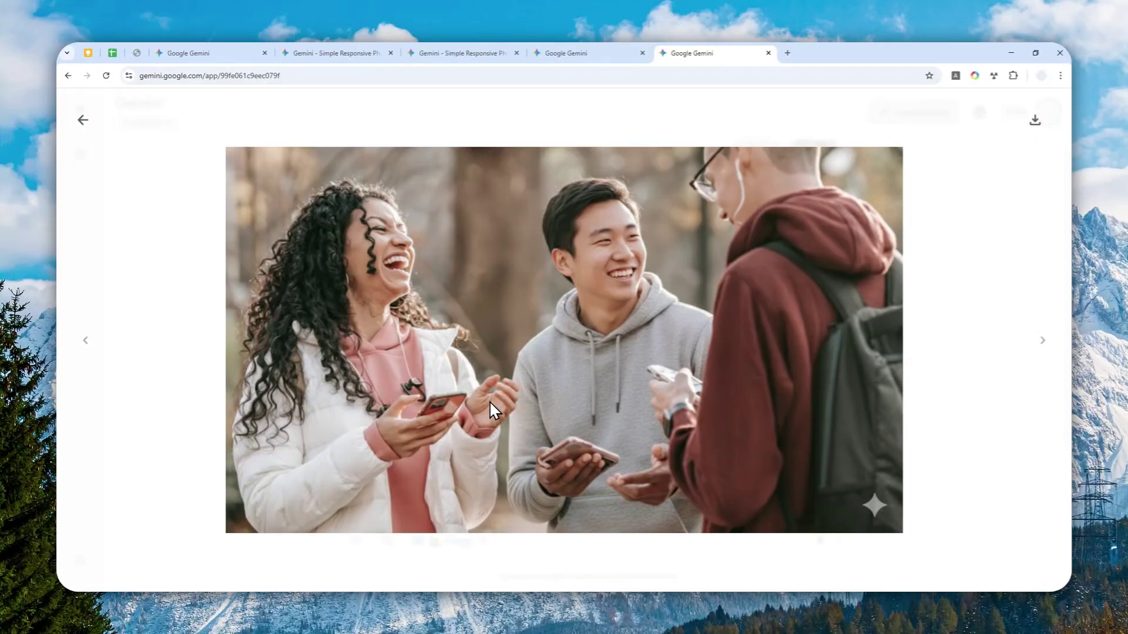
# Close the image viewer and go to the chat with the red-haired woman's photo
pyautogui.click(83, 120)
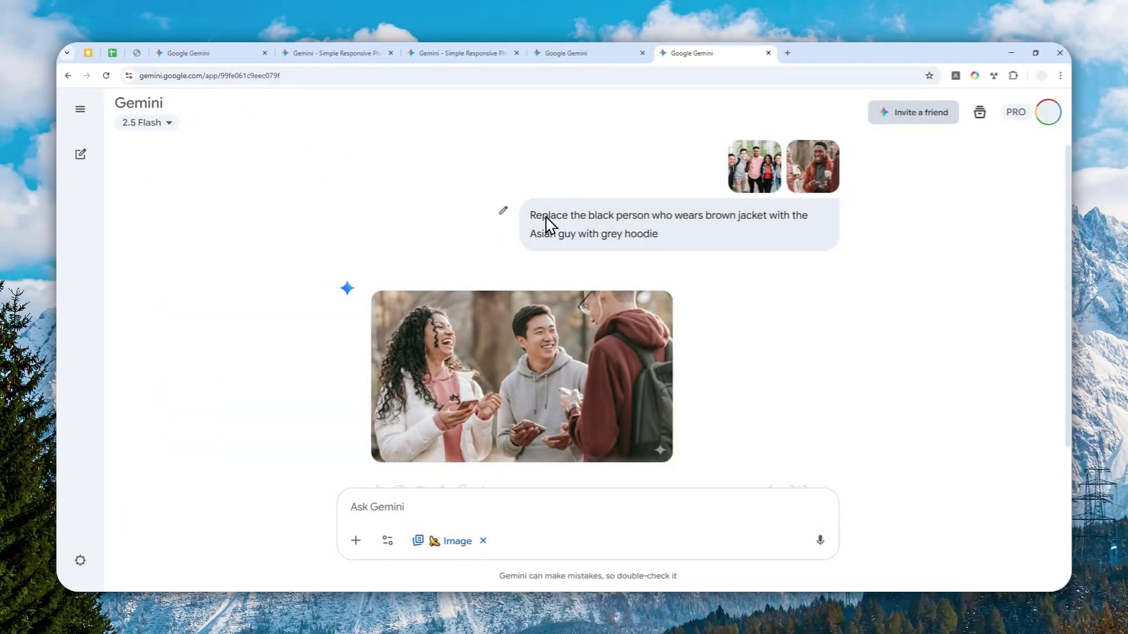
pyautogui.click(453, 46)
pyautogui.click(557, 50)
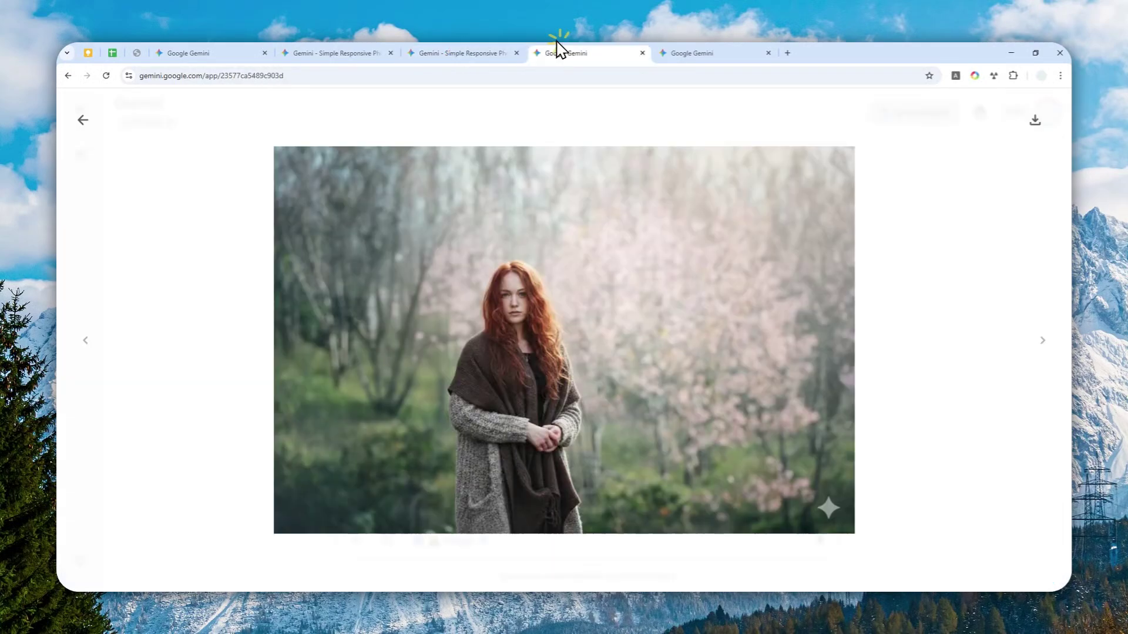